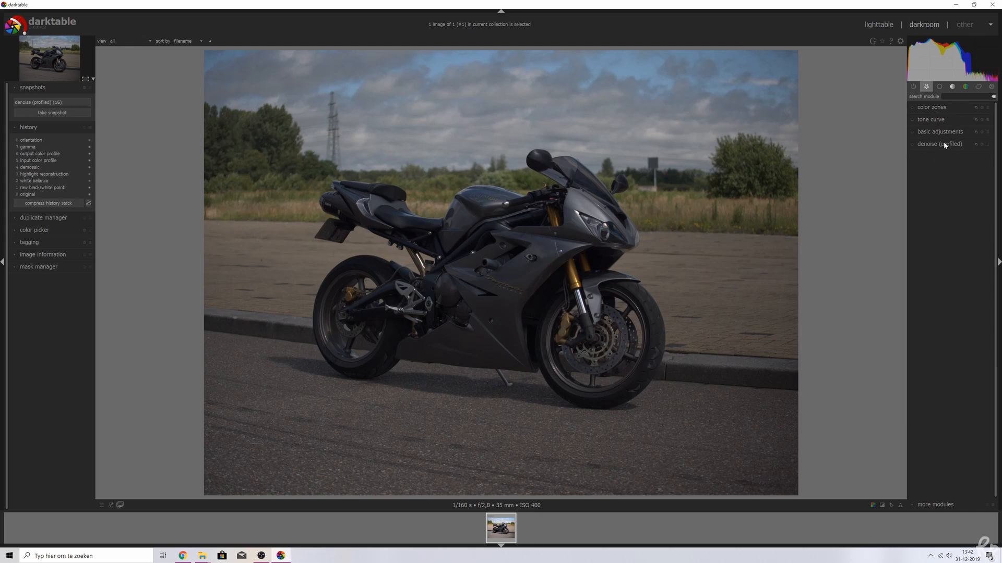
Look through the available darkroom modules by searching for "sharpen", browsing the module groups and checking the list of additional modules
text(sharpen)
click(993, 97)
click(935, 505)
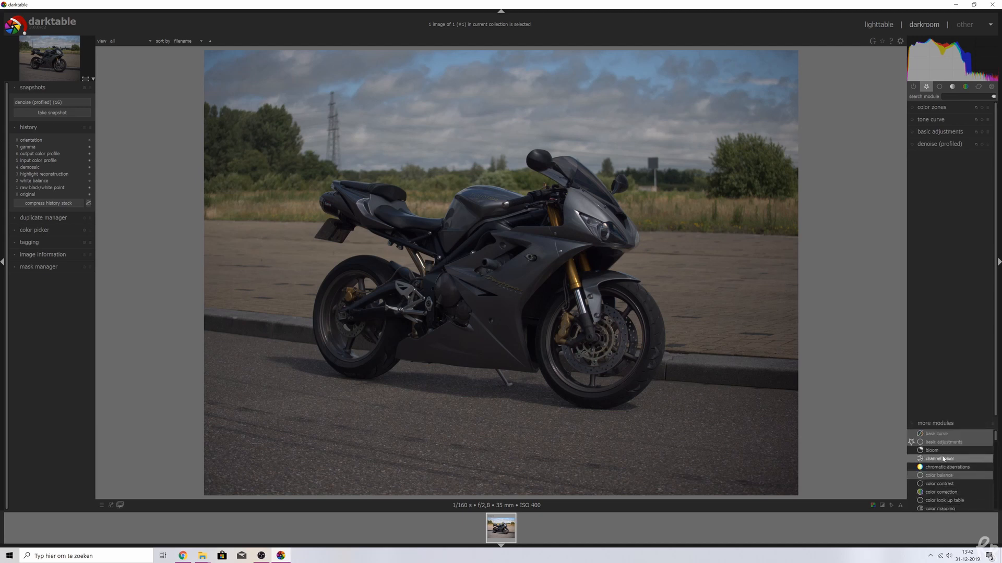
click(937, 423)
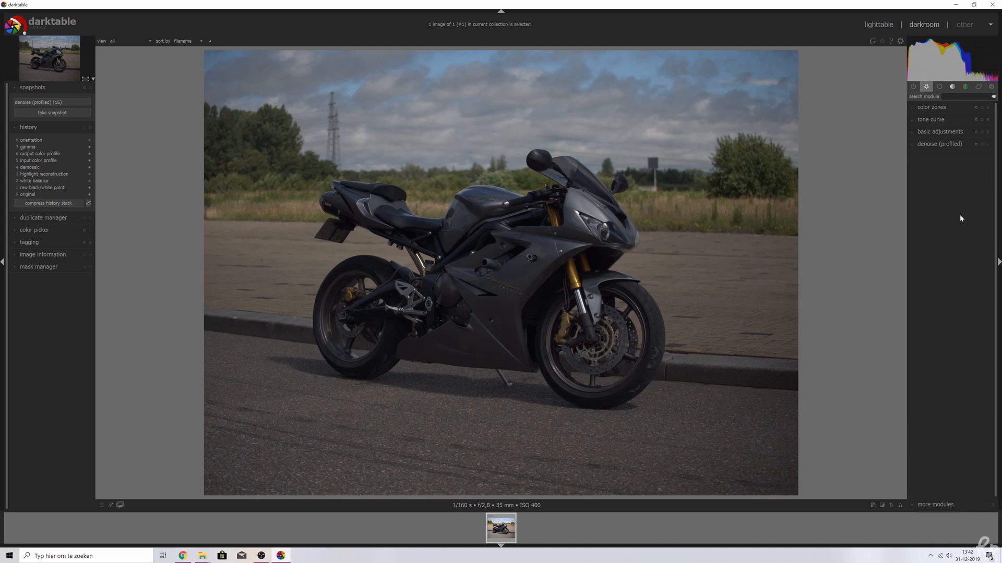
click(939, 87)
click(952, 87)
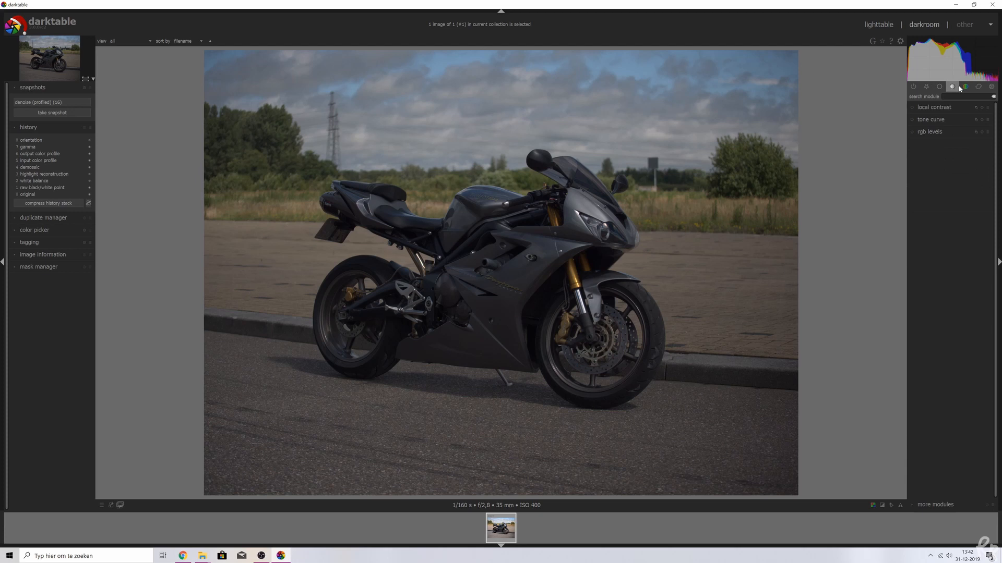
click(966, 87)
click(979, 87)
click(991, 86)
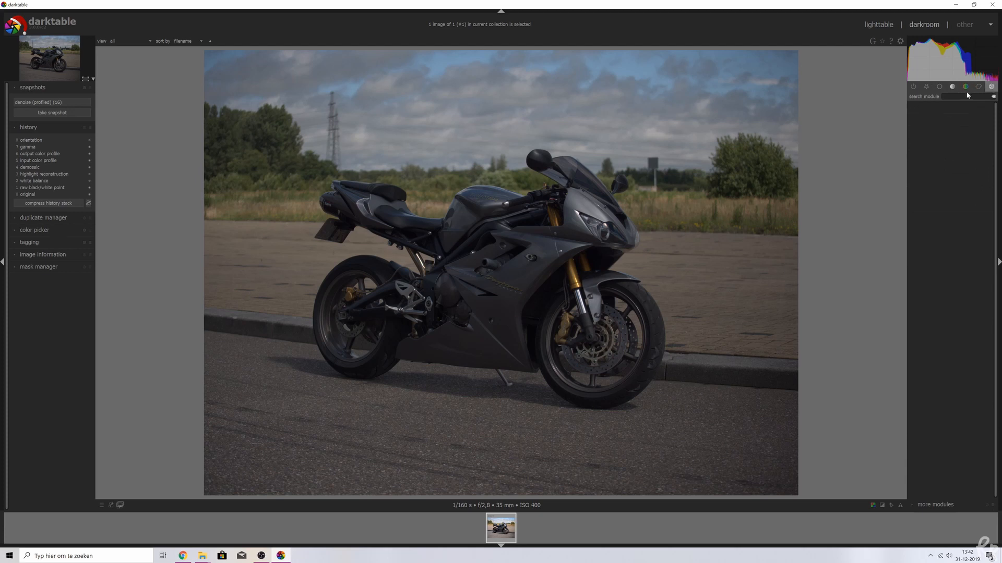
click(954, 88)
click(939, 87)
click(926, 87)
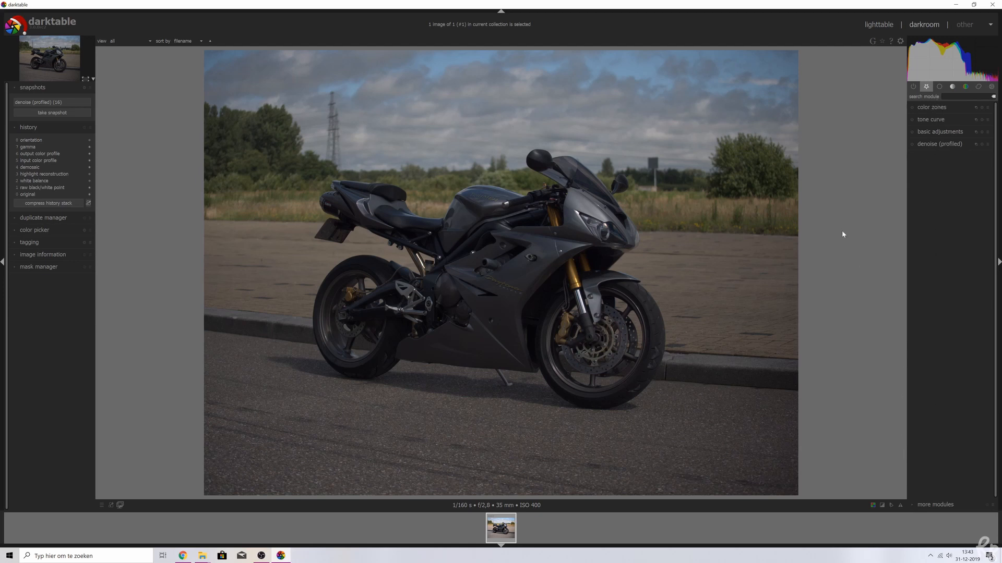
click(926, 507)
scroll(934, 459, down, 3)
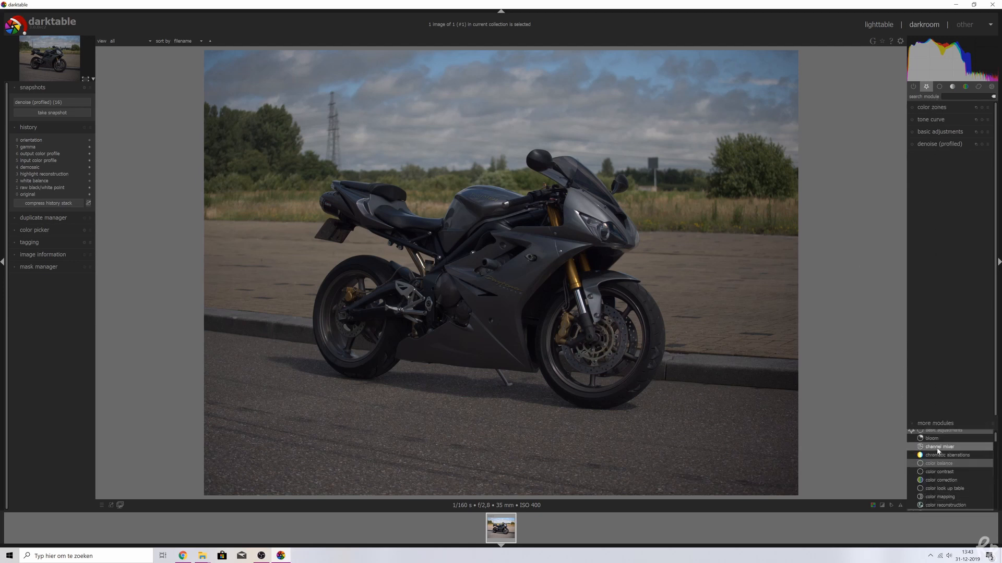
click(929, 423)
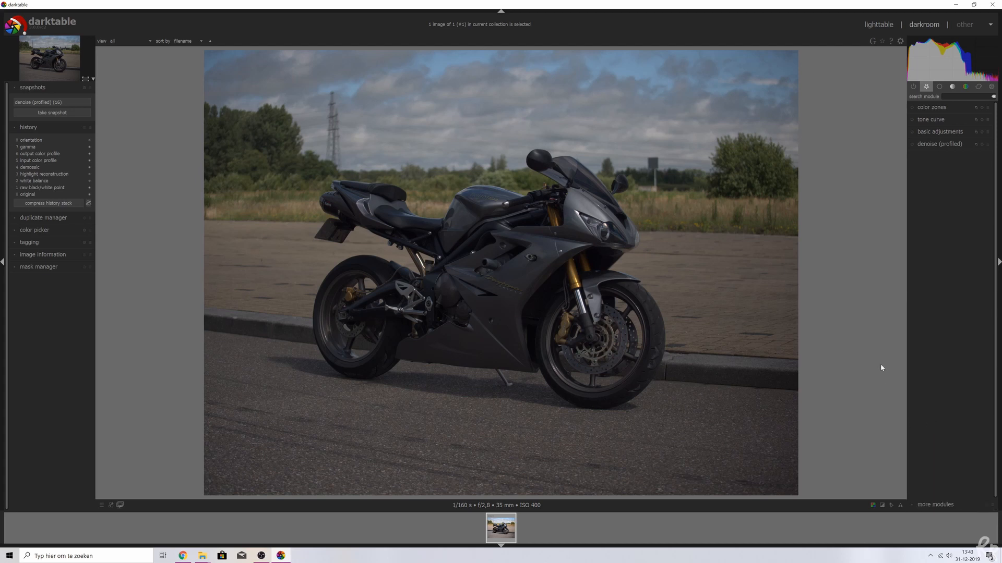
In the basic adjustments module, raise the exposure to 0.49 EV and set the black level correction to 0.0029
click(936, 133)
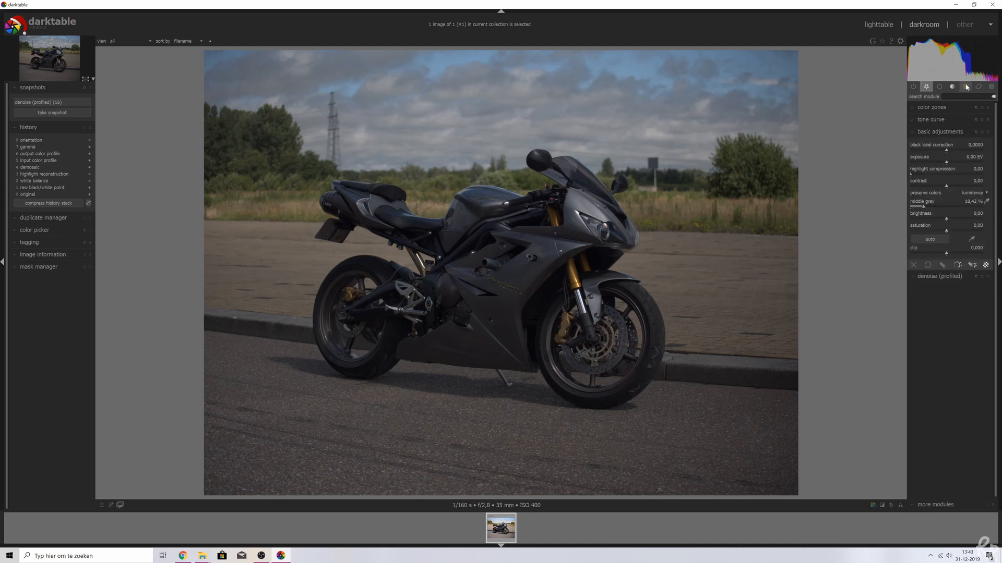
click(950, 163)
scroll(950, 163, up, 7)
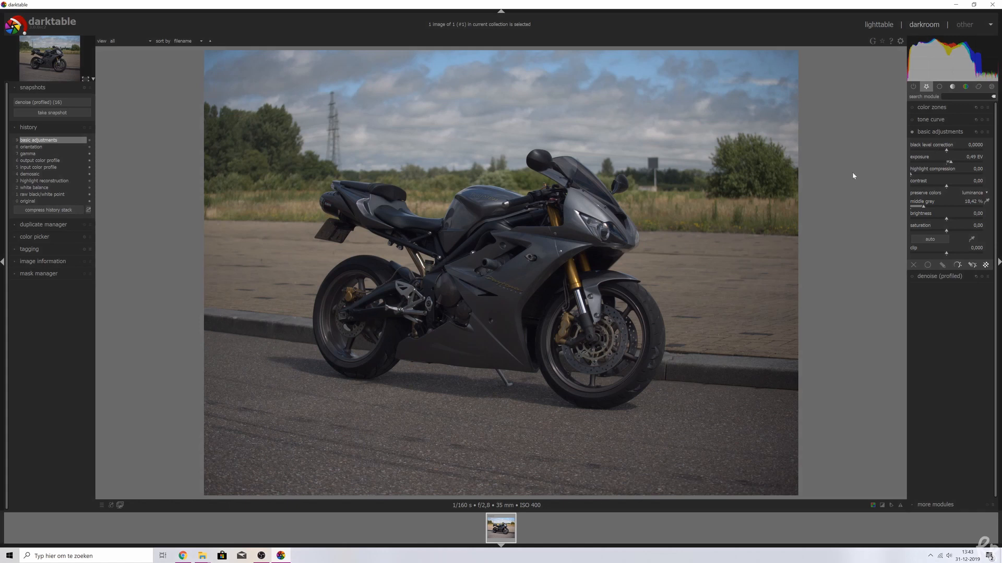
click(949, 151)
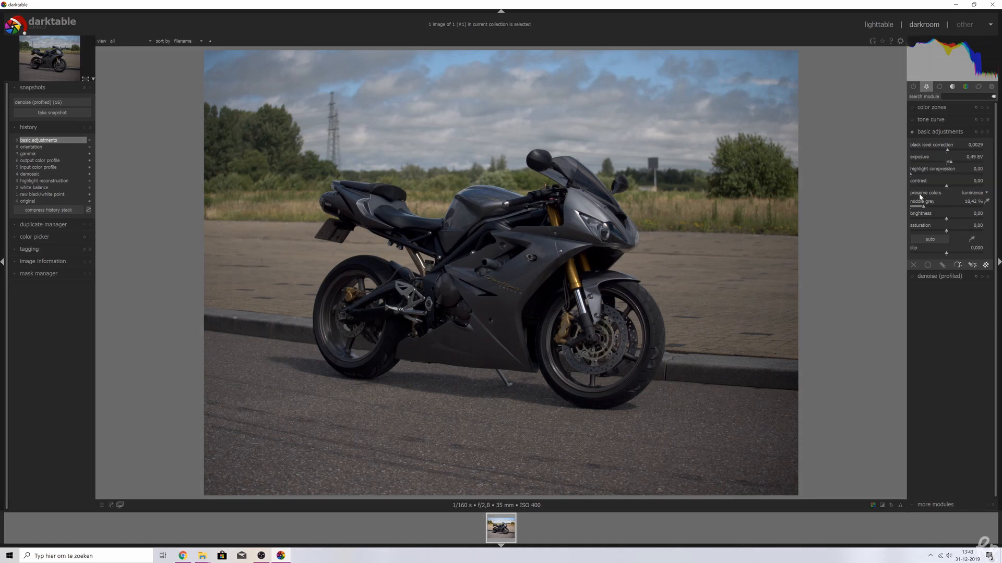
In the basic adjustments, set contrast to 0.09, middle grey to 4.72 % and brightness to 0.04
drag(948, 189, 950, 189)
mouse_move(923, 207)
mouse_down()
mouse_move(987, 211)
mouse_move(914, 208)
mouse_up()
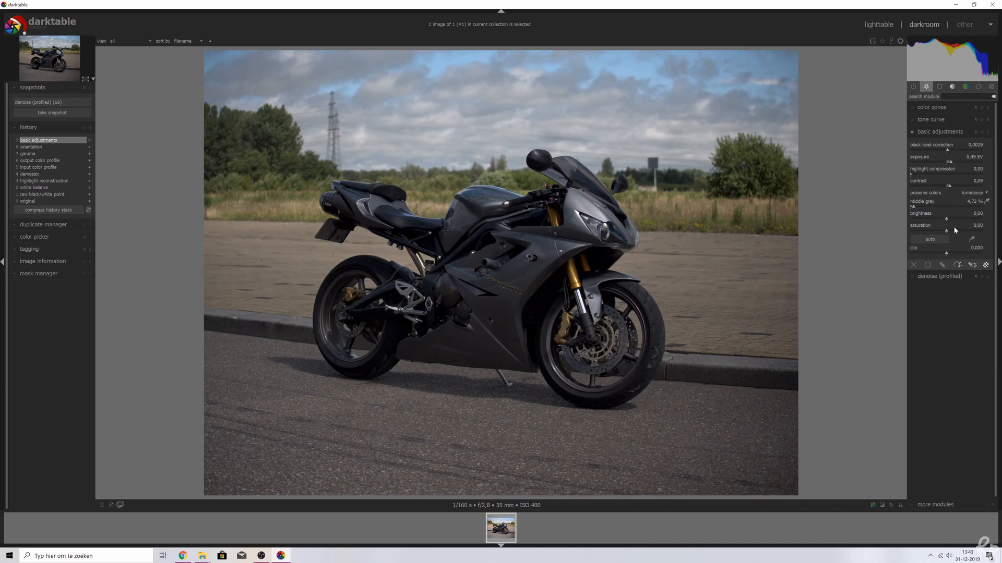
drag(949, 222, 992, 221)
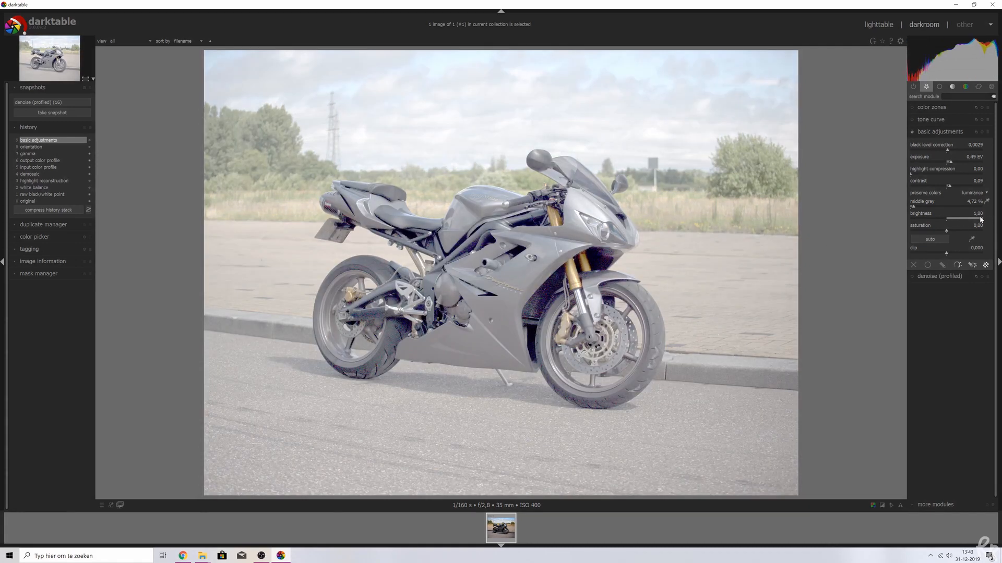
drag(982, 221, 947, 219)
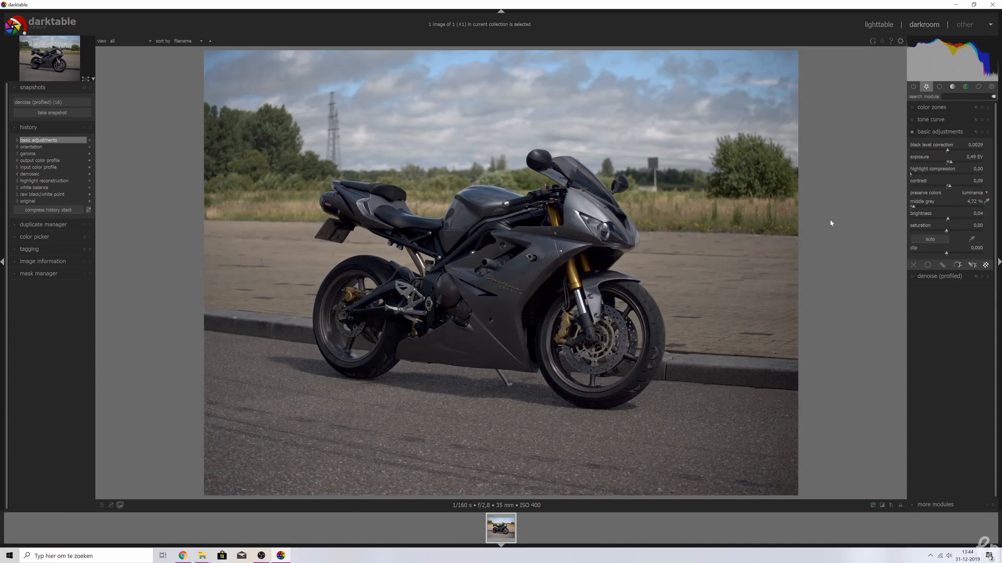
Set saturation to 0.12 and highlight compression to 100 in the basic adjustments, and collapse the module
drag(945, 232, 951, 233)
drag(913, 175, 995, 179)
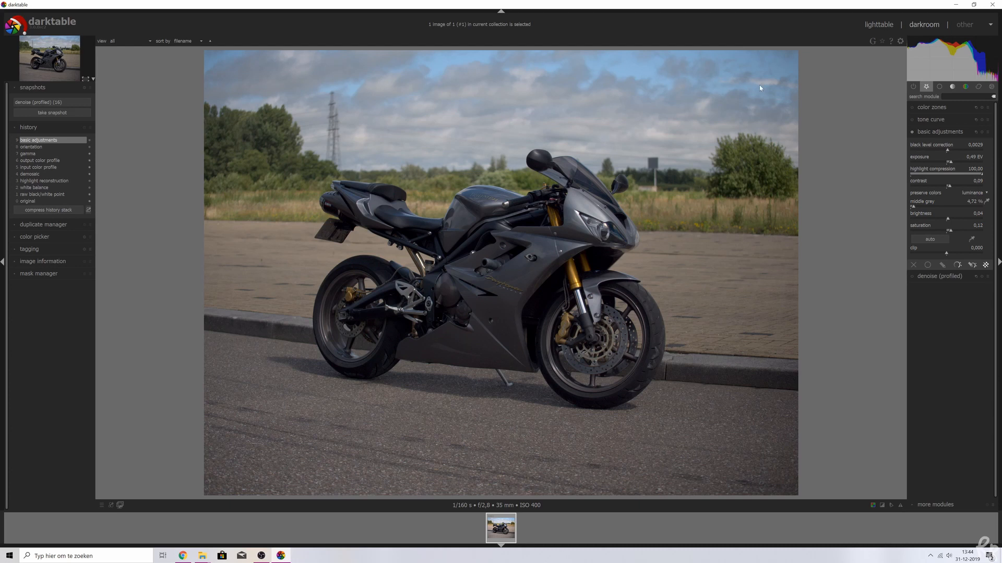
click(942, 133)
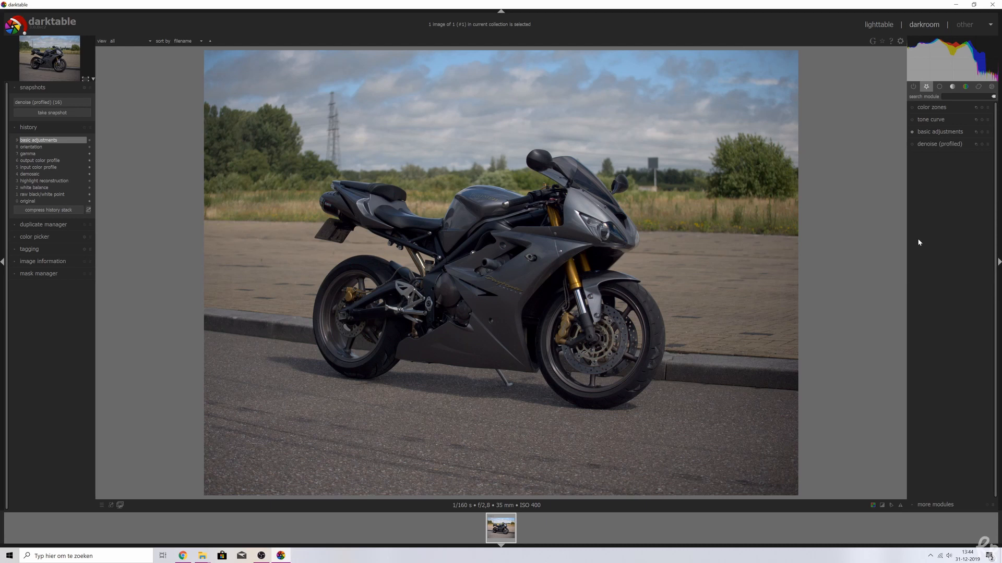
Activate the tone curve module and use its colour picker to sample an area over the motorcycle's rear tyre
click(935, 120)
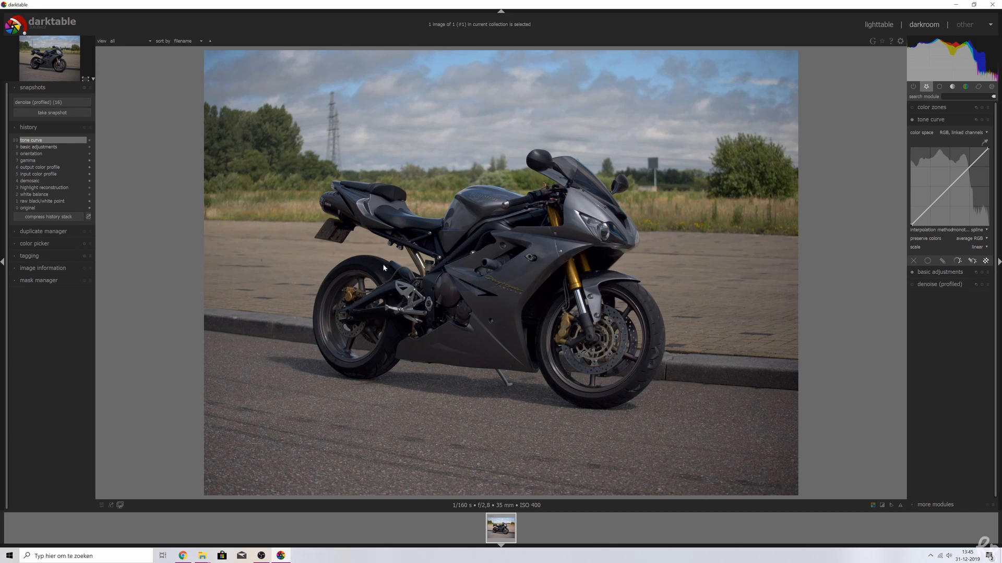
click(984, 142)
mouse_move(347, 275)
mouse_down()
mouse_move(355, 286)
mouse_move(380, 274)
mouse_move(358, 266)
mouse_up()
click(985, 142)
click(984, 142)
drag(340, 264, 384, 288)
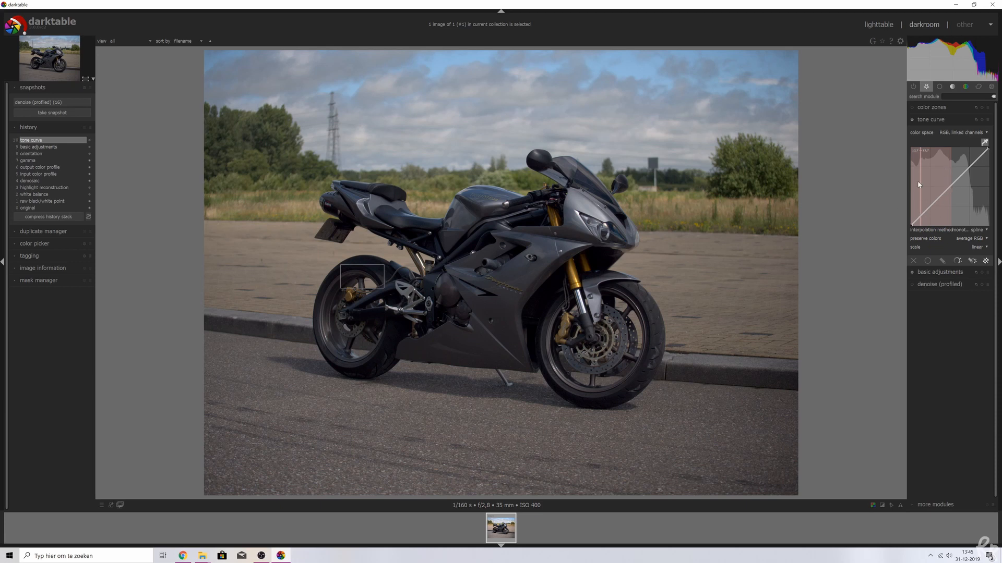
Lift the tone curve's shadows and midtones with a highlight anchor point, and compare the photo with the curve off and on
drag(921, 220, 945, 181)
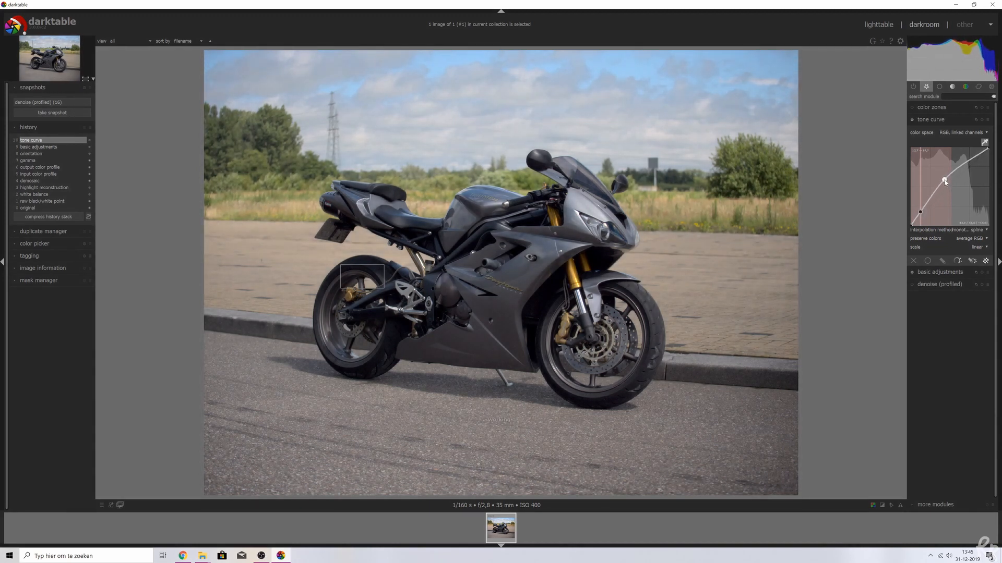
click(974, 158)
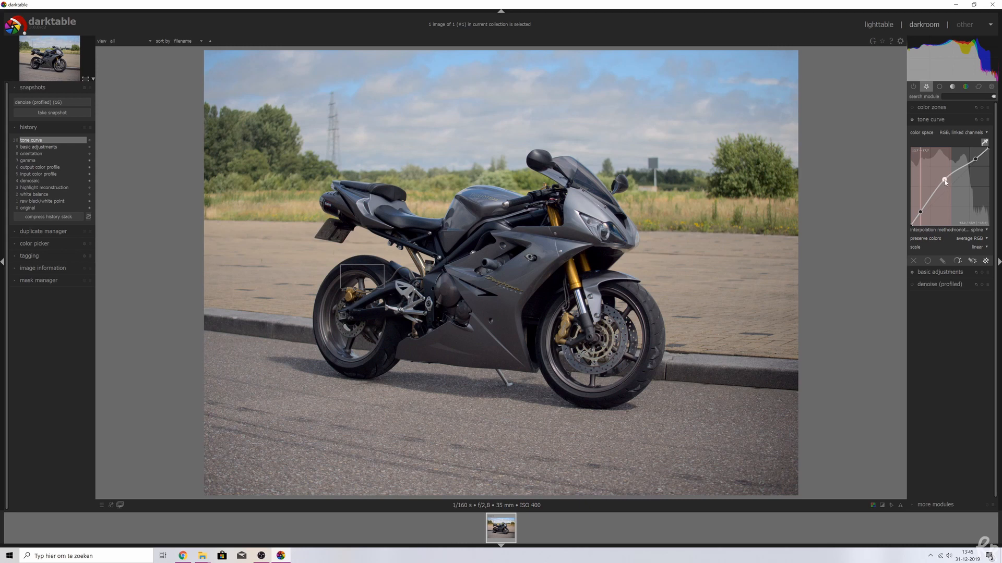
drag(945, 181, 947, 183)
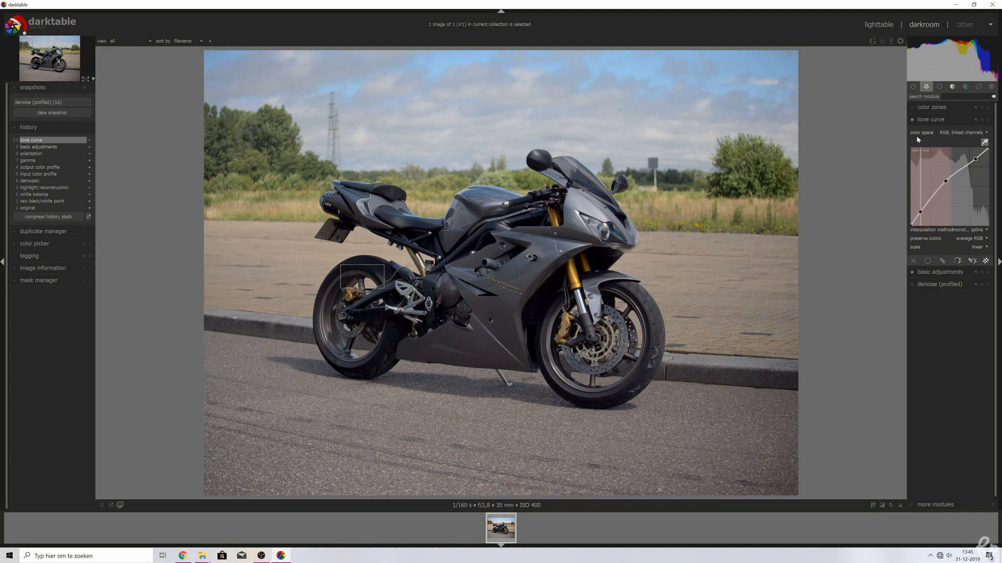
click(913, 119)
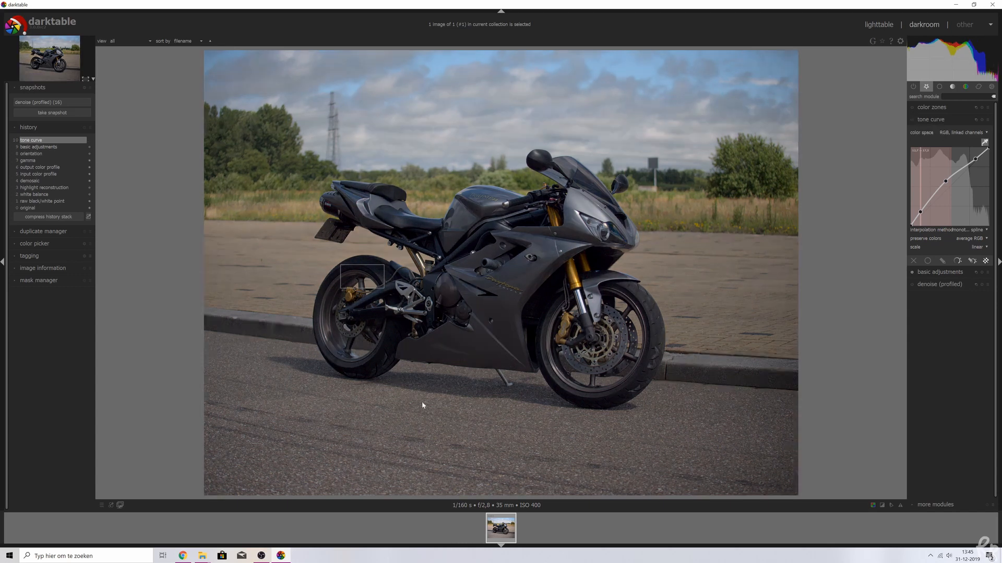
click(912, 120)
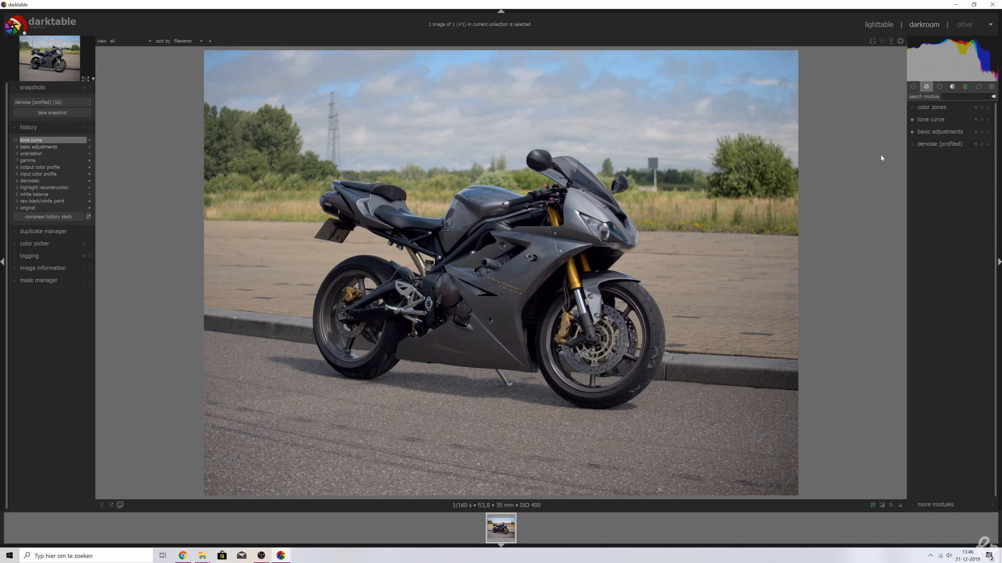
Enable color zones and pull its hue curve down slightly around the greens to make the foliage yellower
click(938, 107)
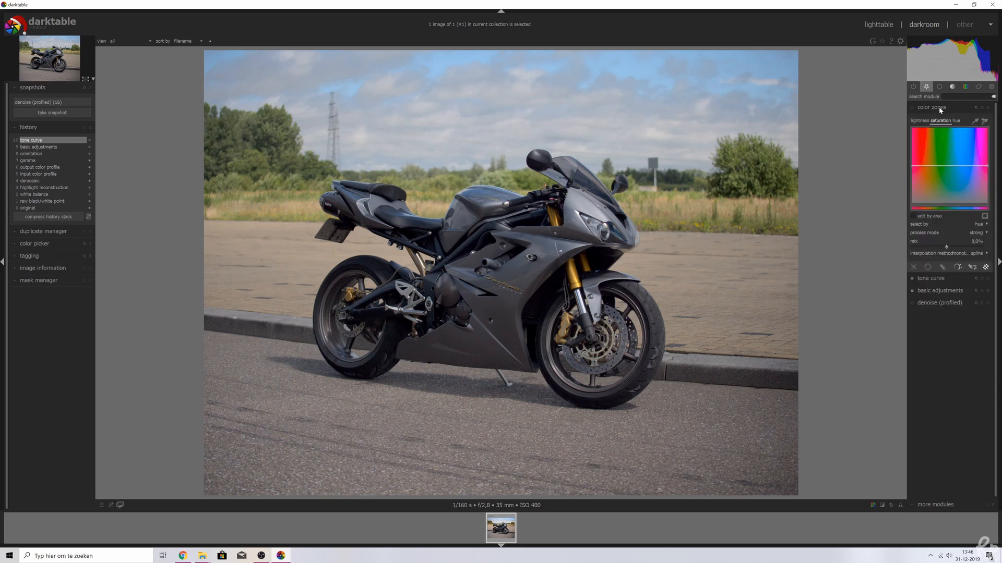
click(913, 108)
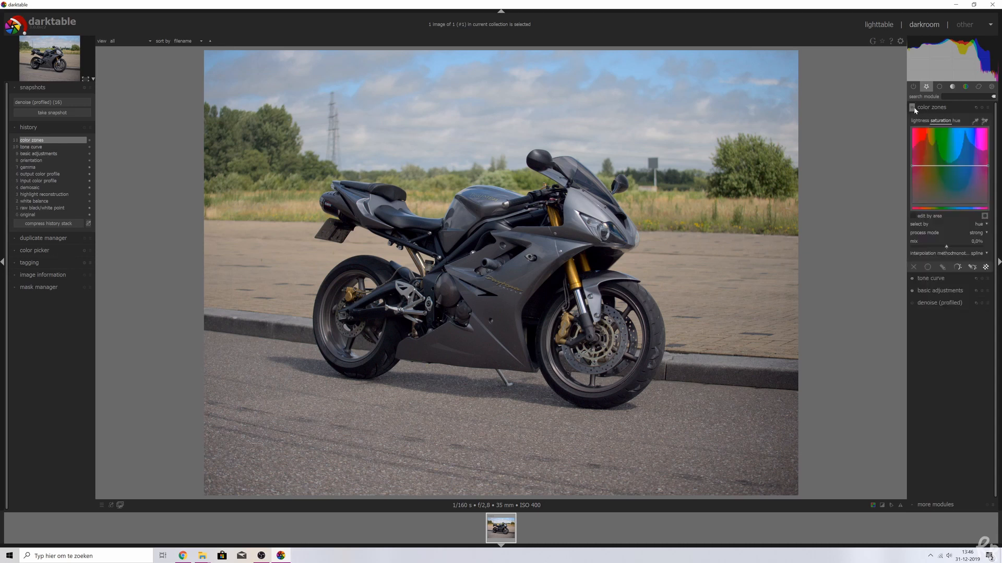
click(956, 121)
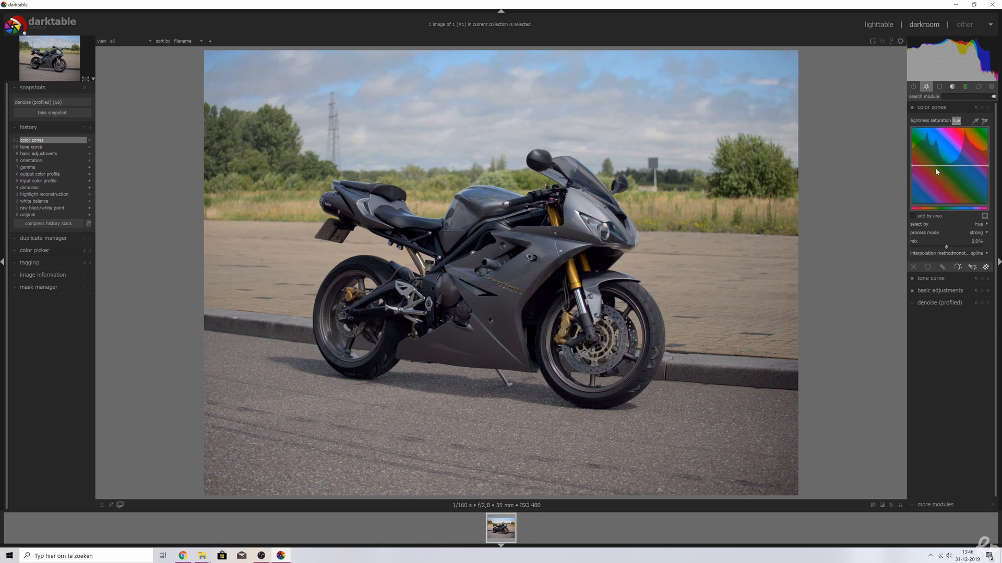
drag(937, 172, 958, 168)
drag(938, 172, 931, 169)
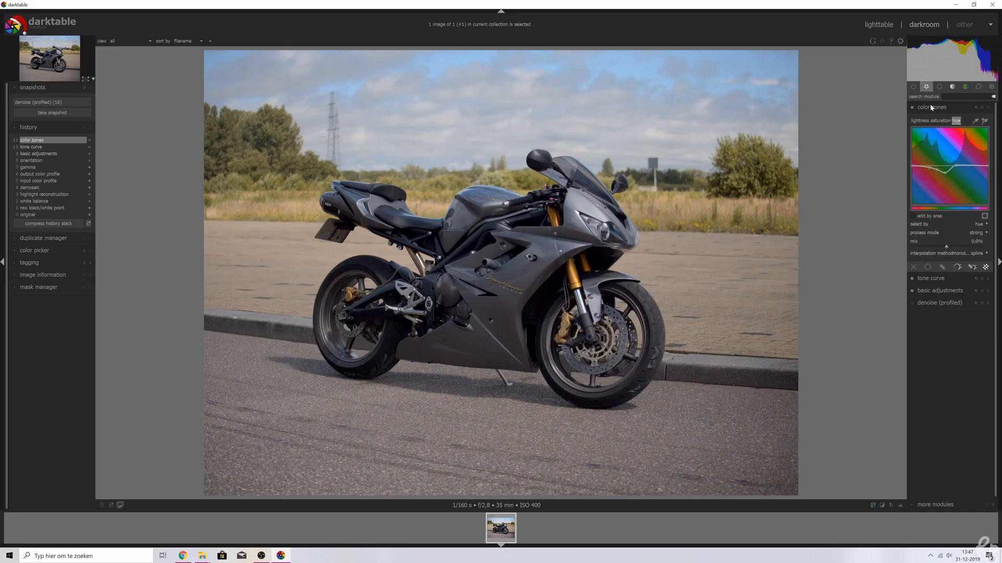
click(932, 108)
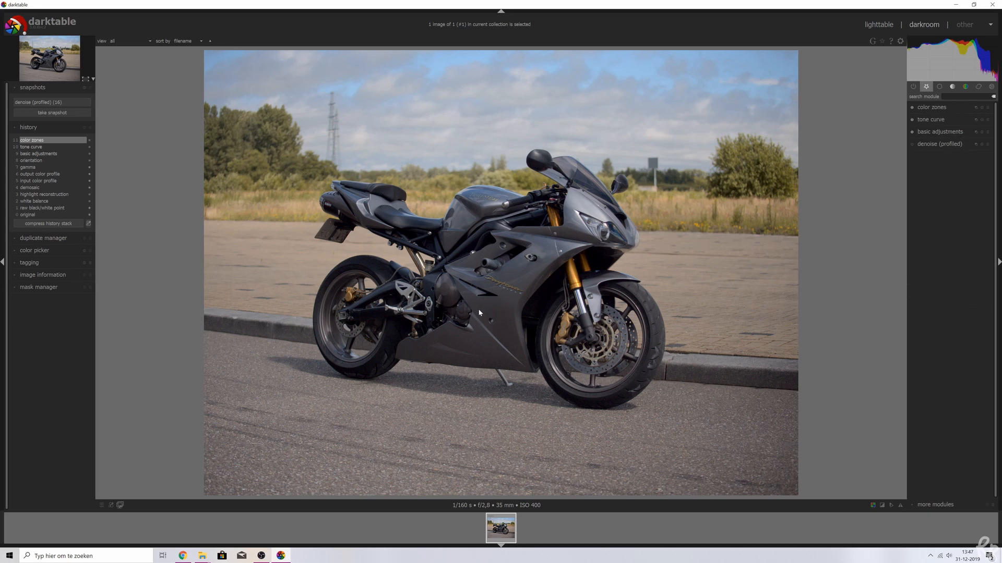
Check the photo for noise at 100% and apply the "chroma (use on 1st instance)" preset of denoise (profiled)
scroll(479, 310, up, 6)
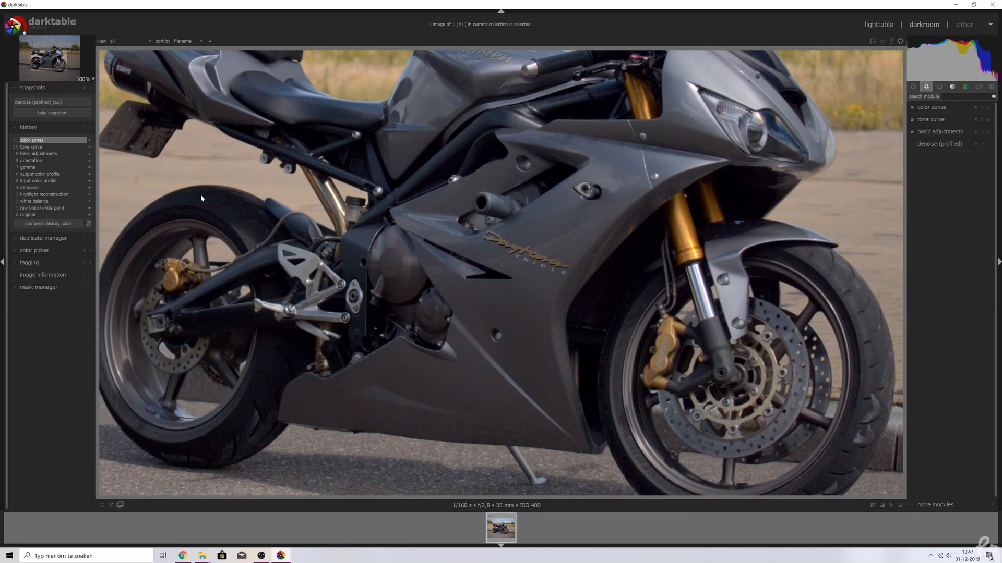
drag(703, 115, 682, 448)
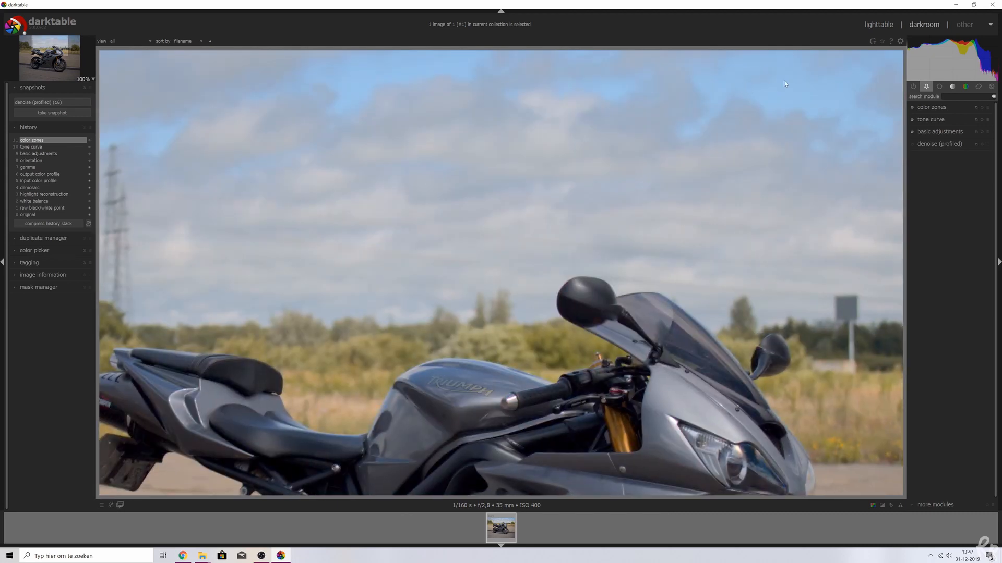
scroll(778, 89, down, 6)
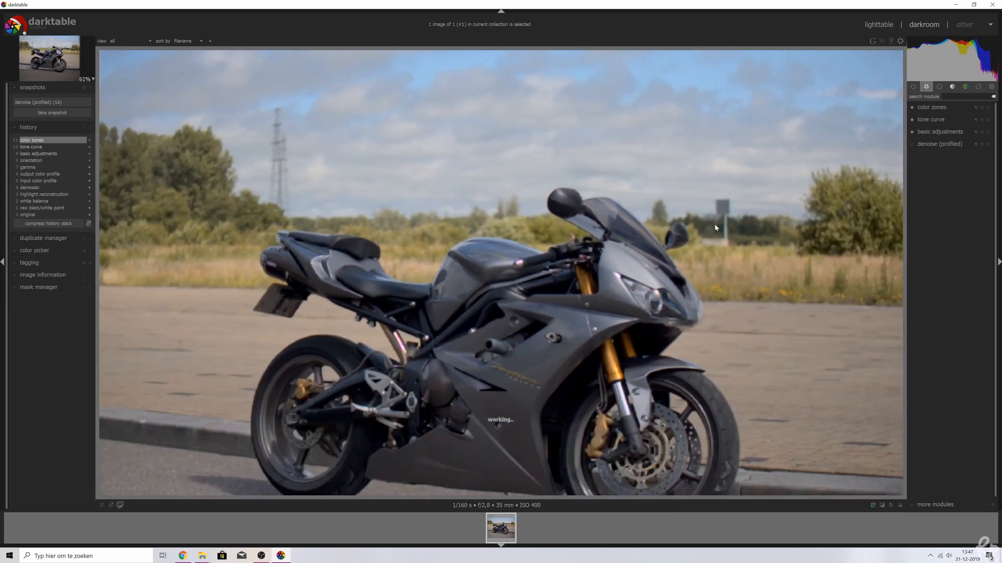
click(987, 148)
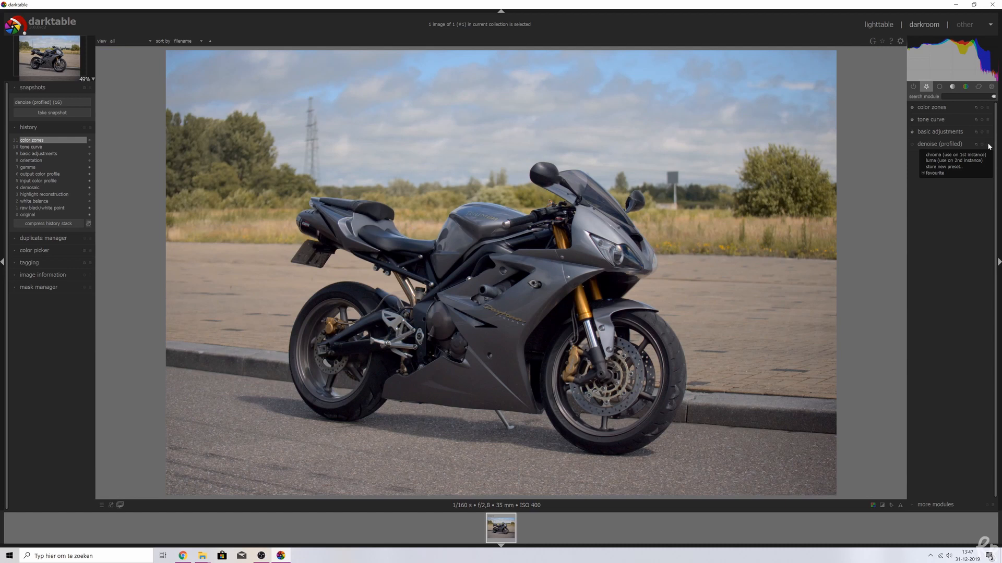
click(961, 158)
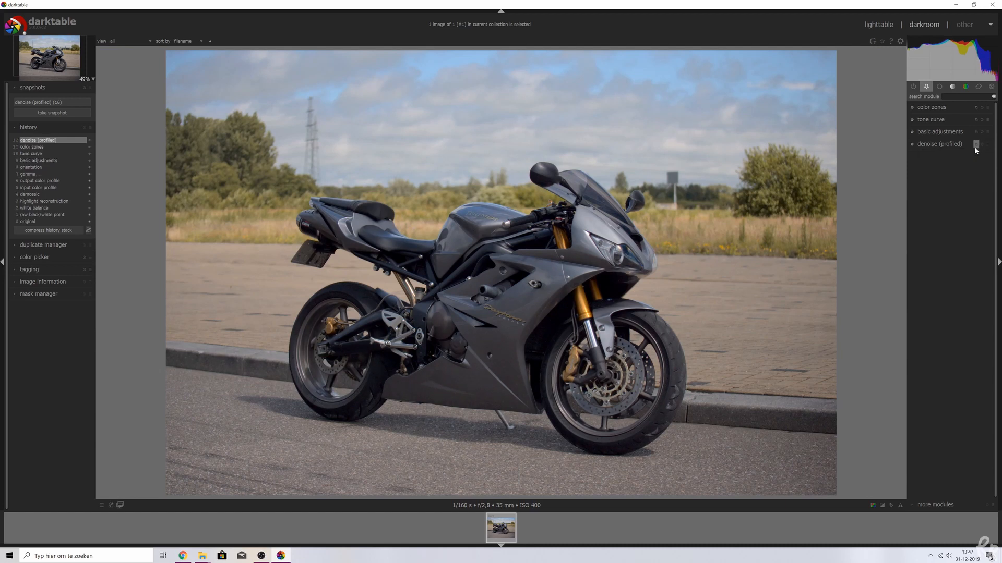
Add a second denoise (profiled) instance with the "luma (use on 2nd instance)" preset, and compress the history stack
click(976, 146)
click(968, 157)
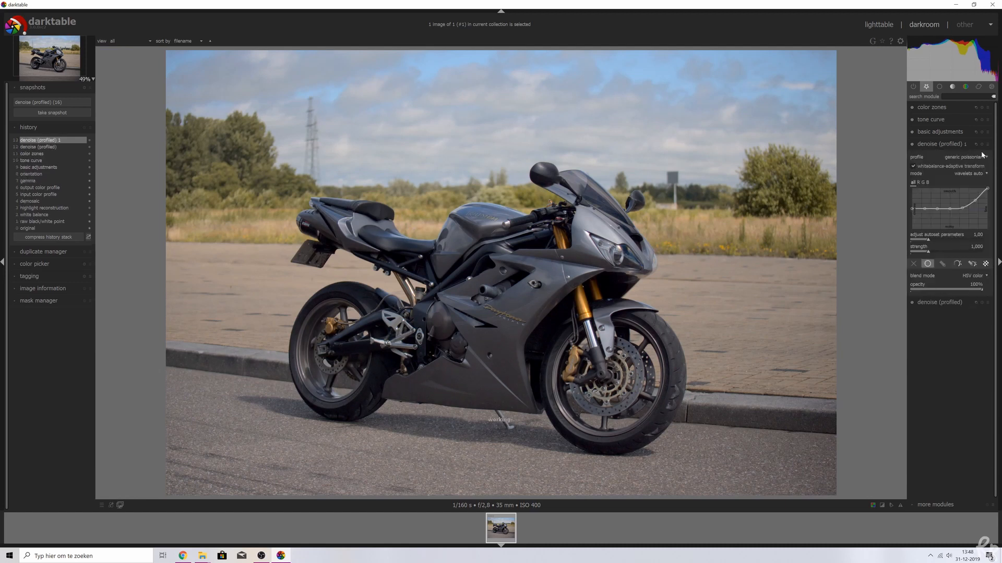
click(987, 145)
click(969, 160)
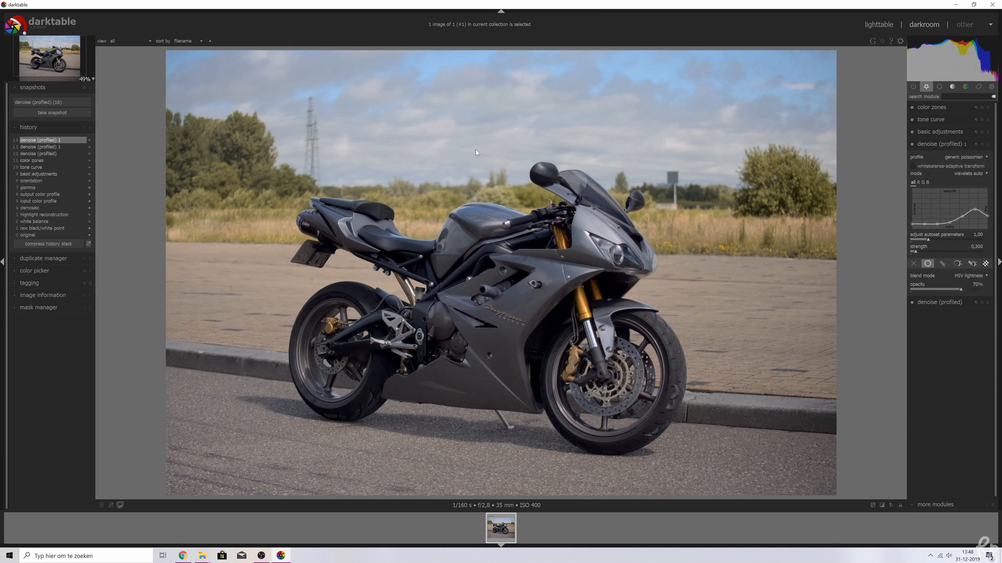
click(43, 244)
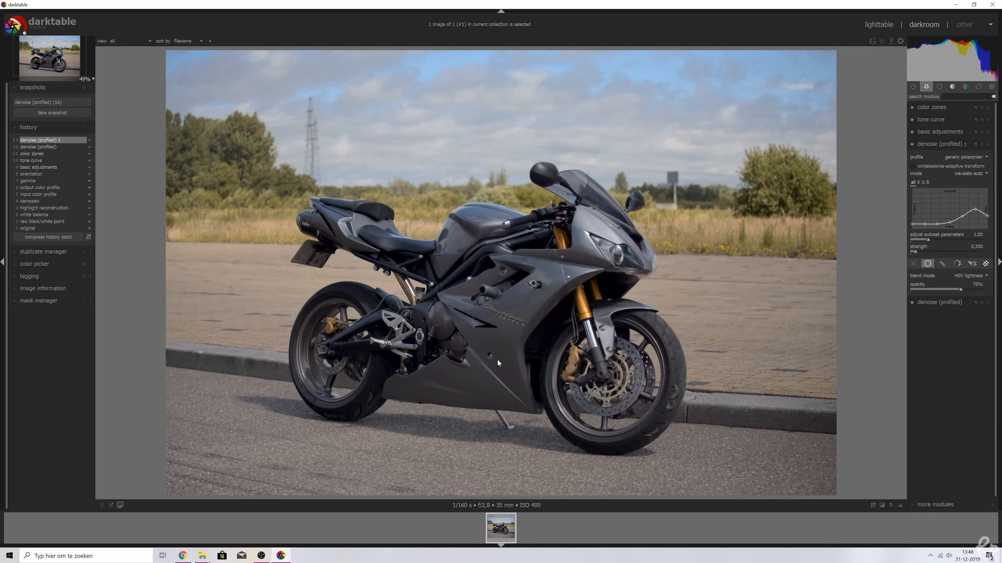
Examine the denoised motorcycle photo at 100% and zoomed out to judge its remaining noise and detail
scroll(517, 330, up, 5)
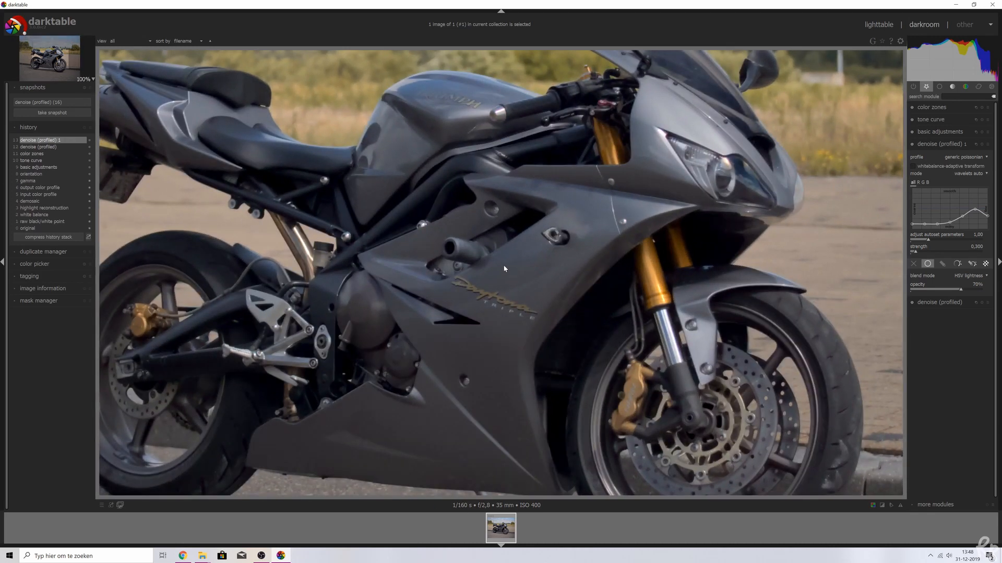
scroll(515, 277, down, 4)
scroll(517, 277, up, 2)
scroll(517, 276, up, 2)
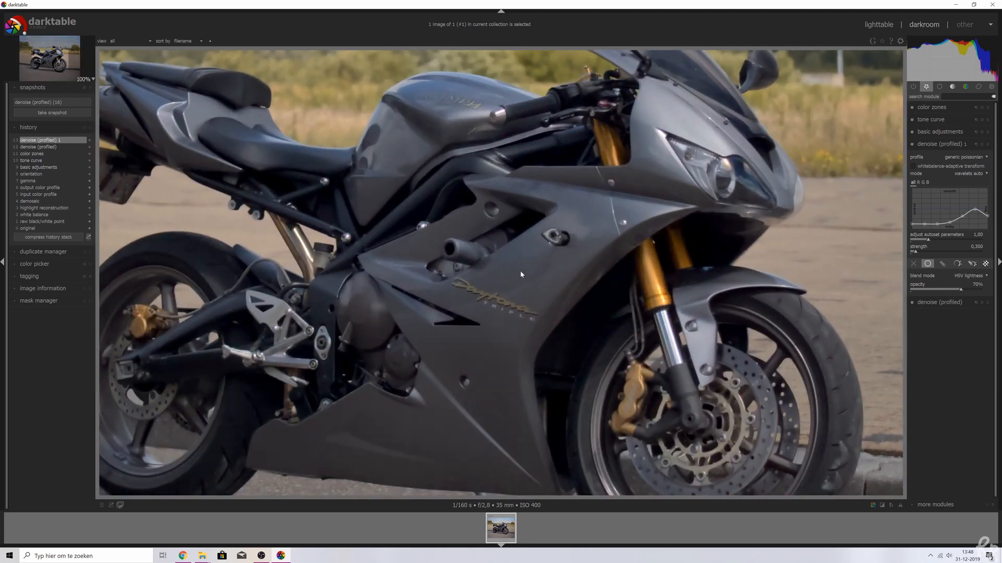
scroll(526, 256, down, 4)
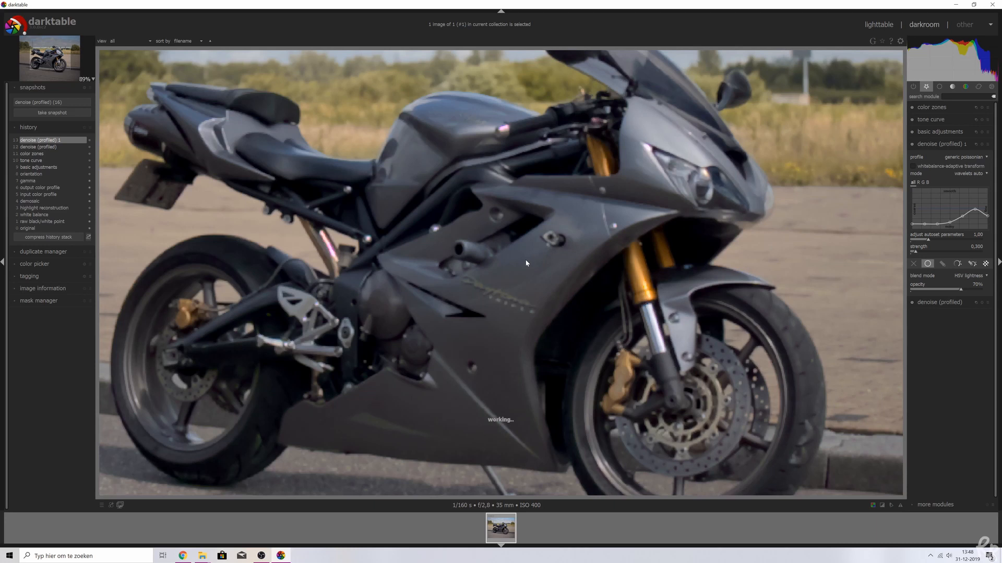
scroll(532, 261, up, 4)
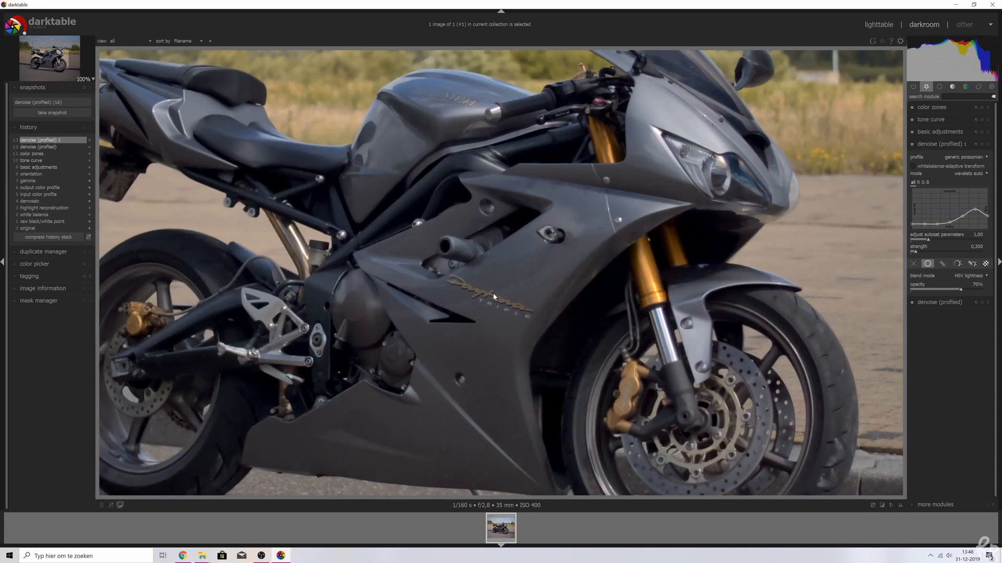
scroll(493, 293, down, 4)
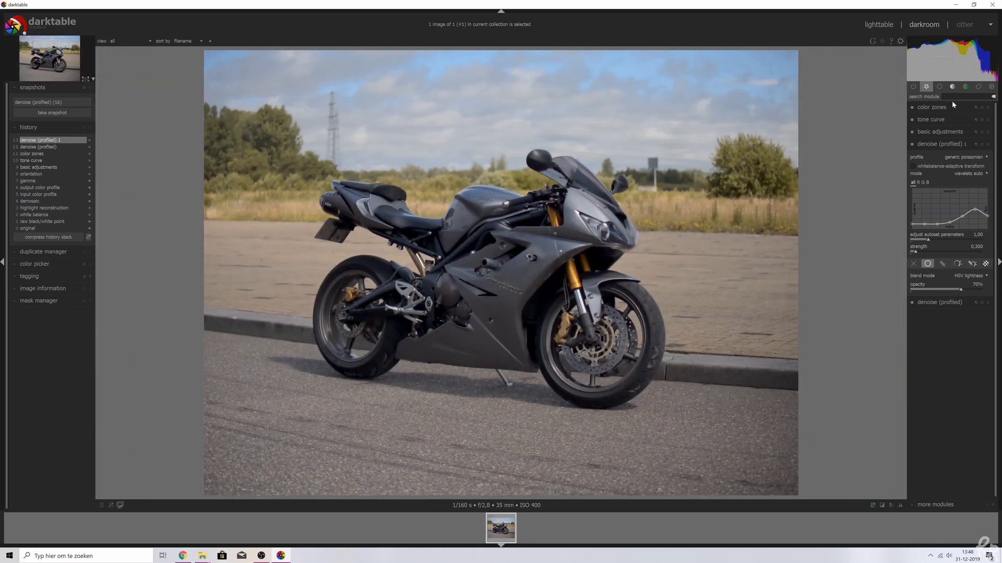
Try the sharpen module on the photo, switch it off again, and compress the history stack
text(sharpen)
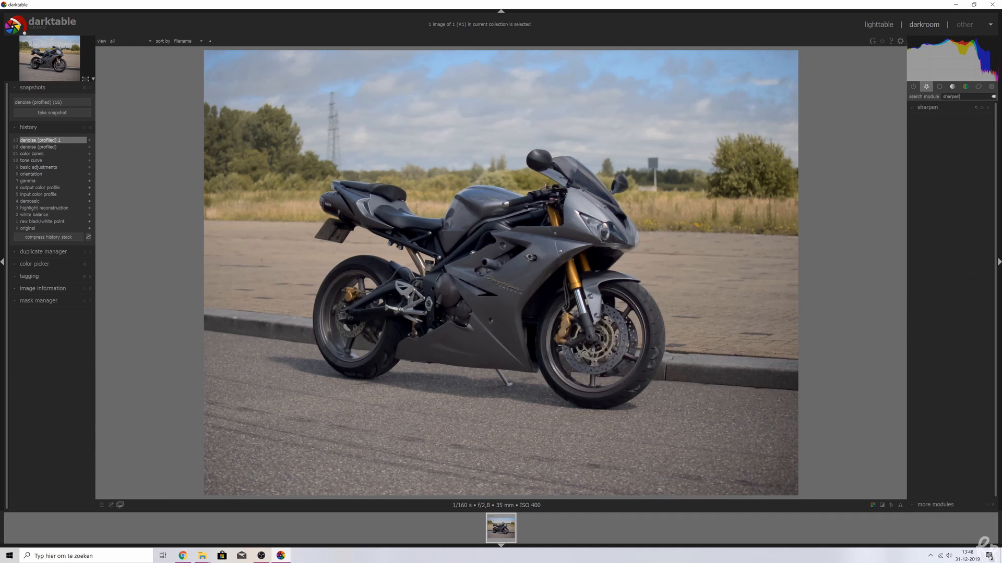
click(912, 108)
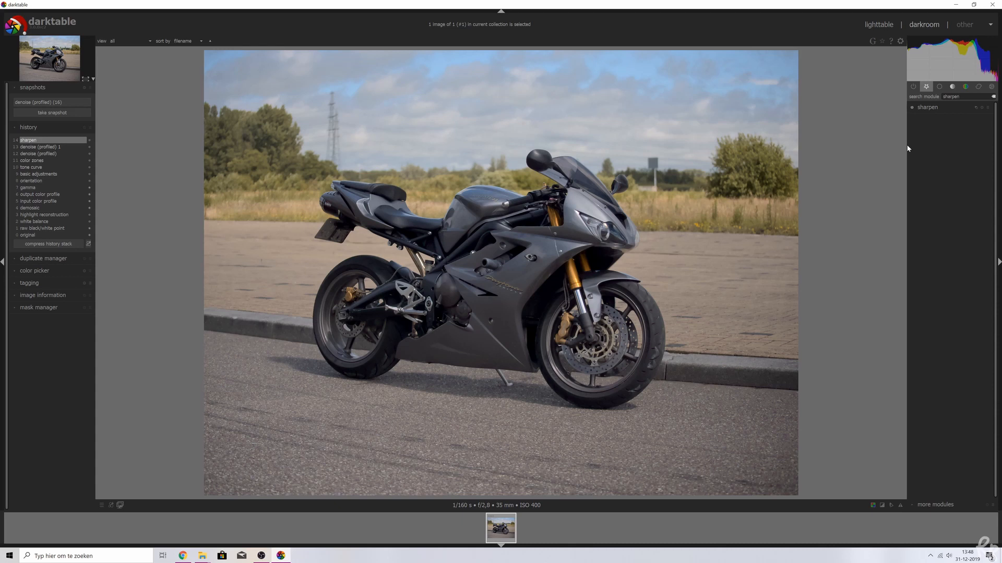
click(912, 109)
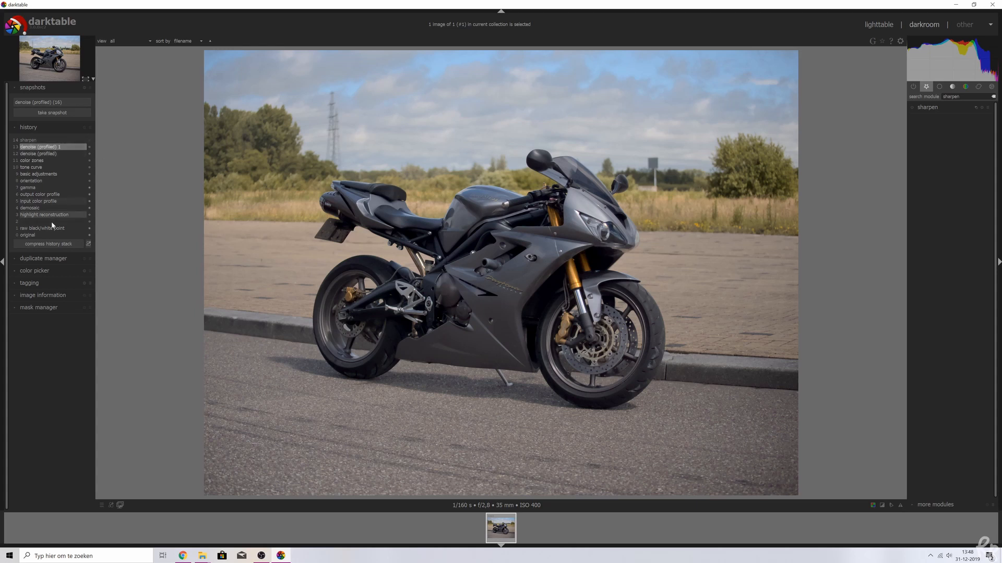
click(54, 244)
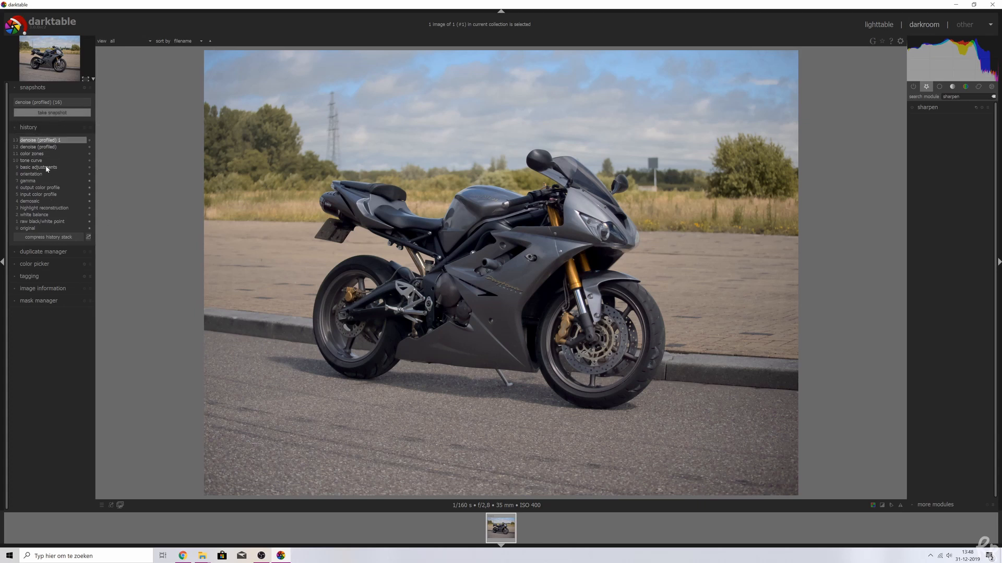
Compare a snapshot of the finished edit with the history's orientation state, sweeping the split line across to the photo's right edge
click(27, 183)
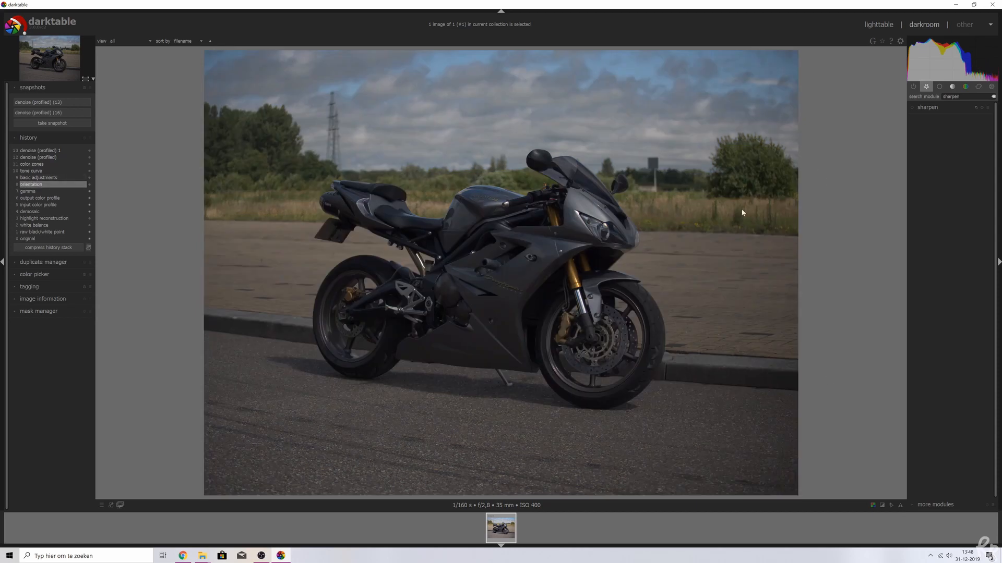
click(927, 88)
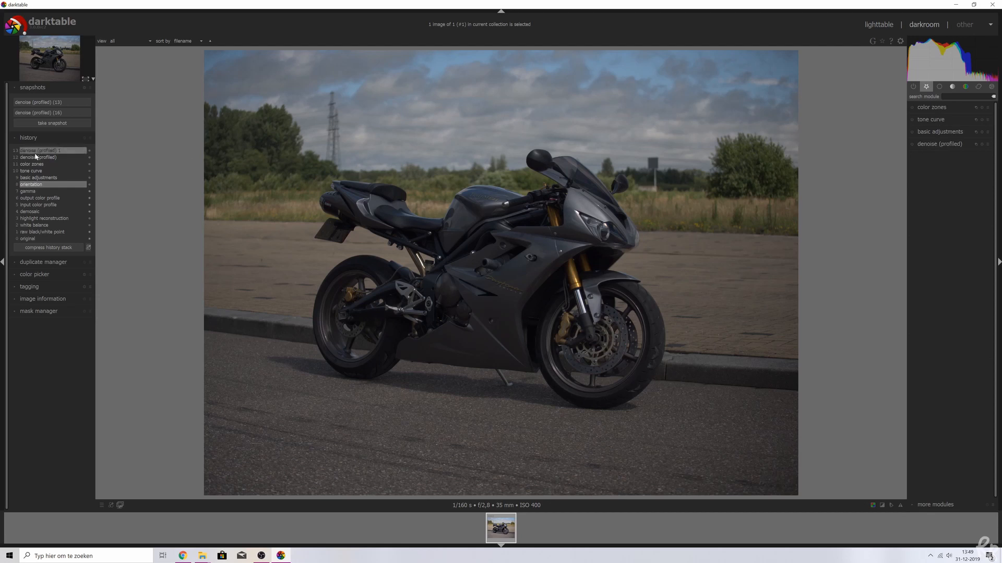
click(54, 102)
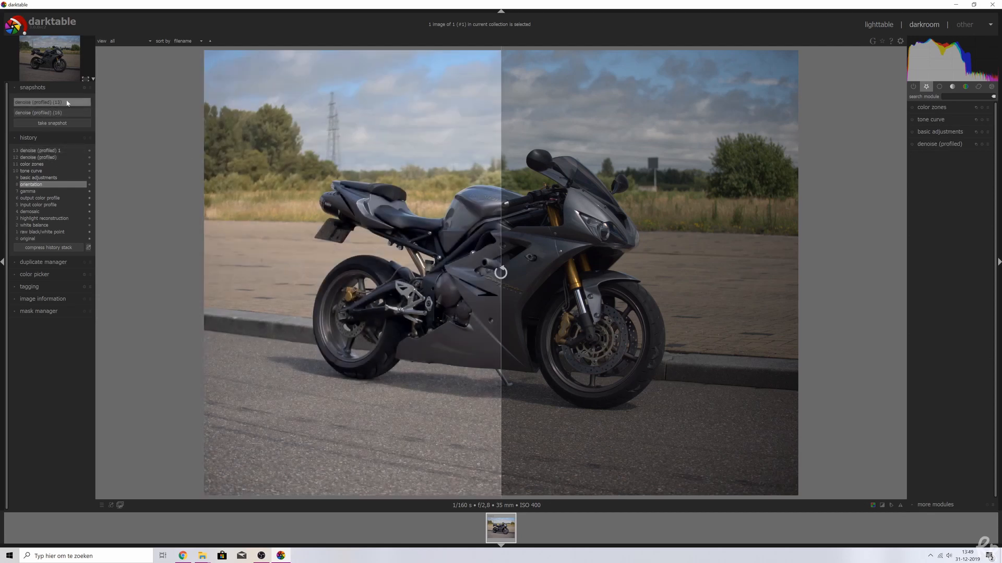
drag(502, 175, 805, 212)
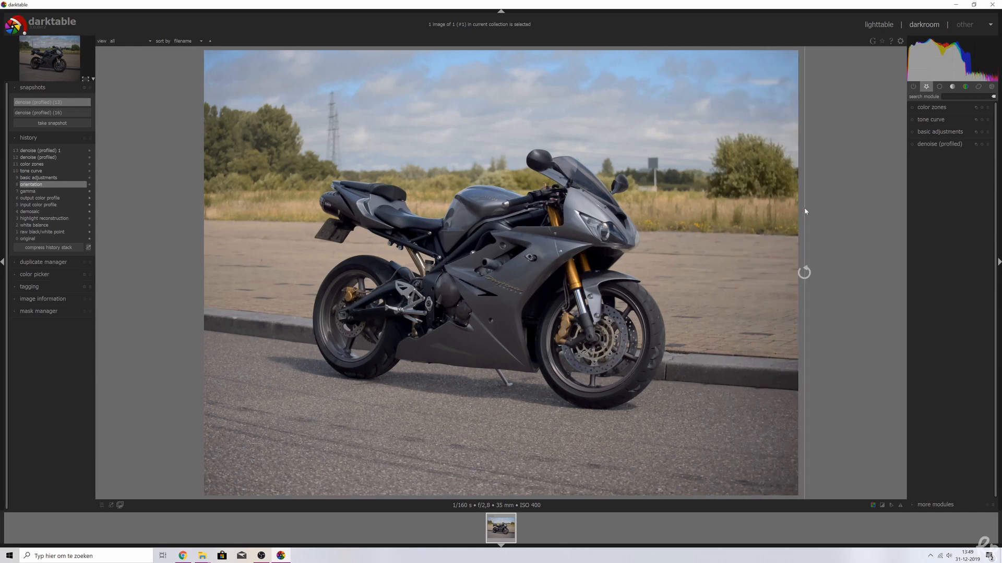